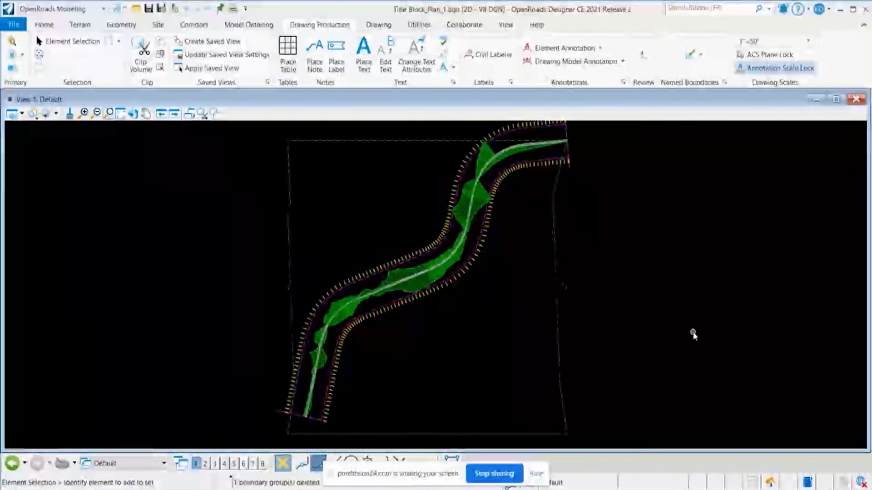
scroll(327, 422, up, 1)
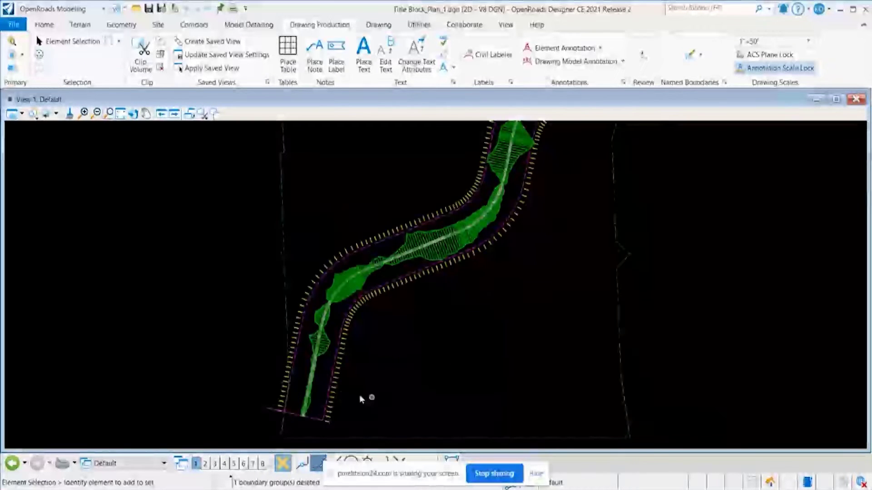
scroll(327, 359, up, 1)
scroll(327, 360, down, 1)
scroll(337, 367, up, 1)
scroll(300, 358, up, 1)
scroll(317, 335, up, 1)
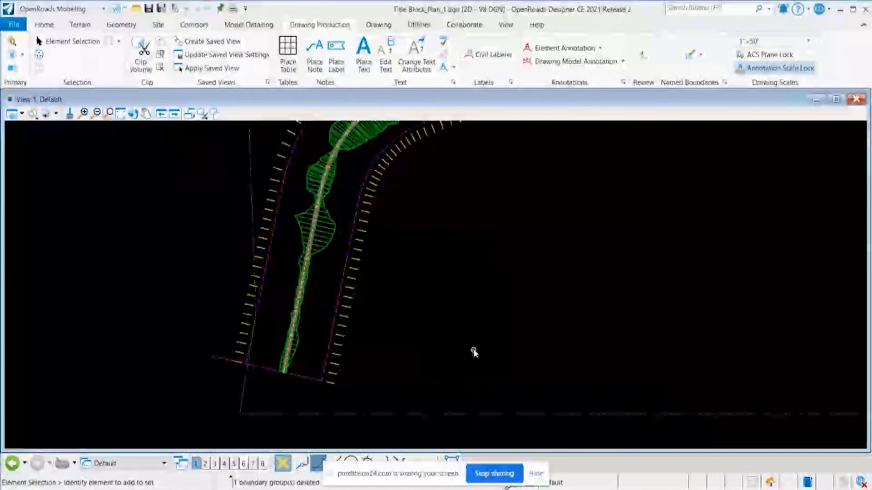
- Start a Civil Plan named boundary in new group GeomBL with the ANSI D_PLAN drawing seed
click(689, 56)
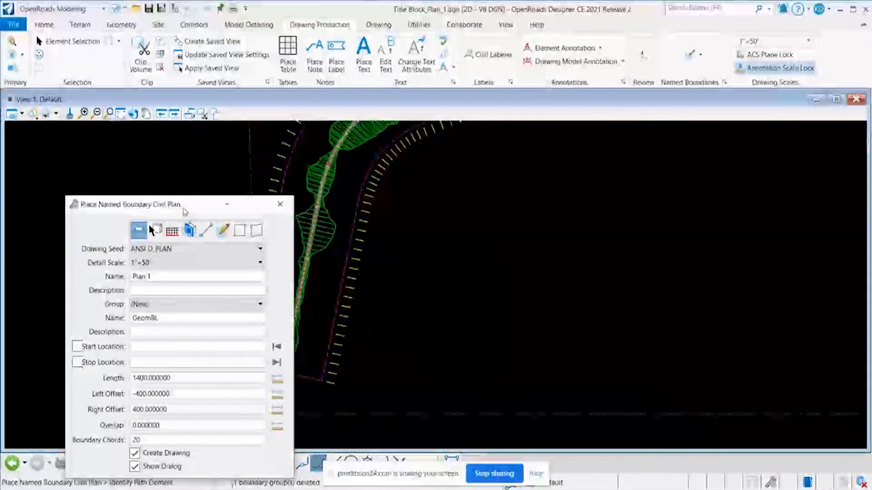
mouse_move(188, 207)
mouse_down()
mouse_move(646, 192)
mouse_move(650, 75)
mouse_up()
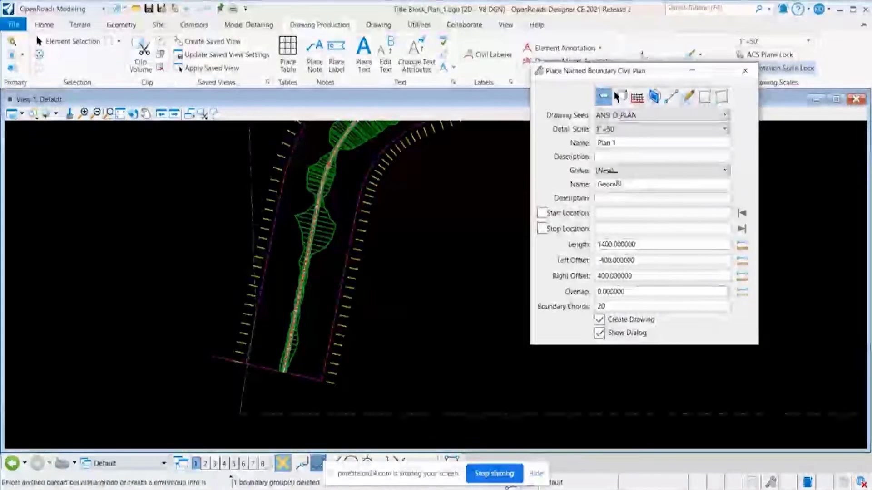
key(Return)
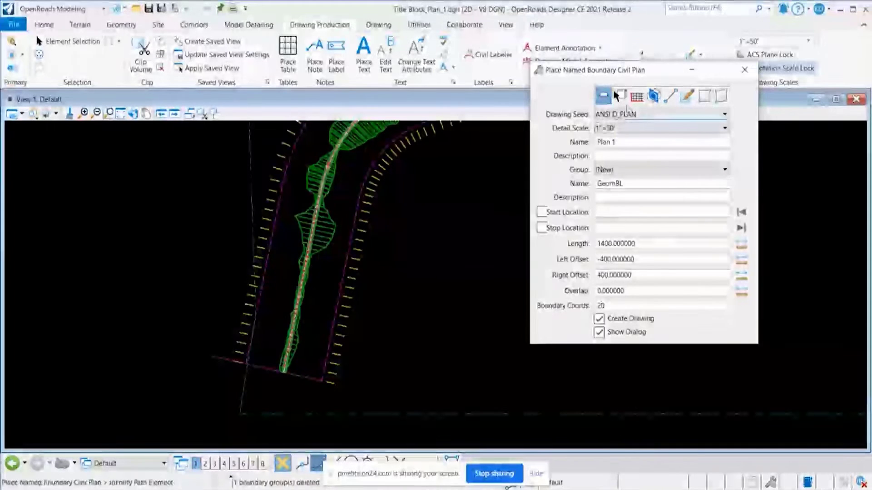
drag(615, 70, 608, 93)
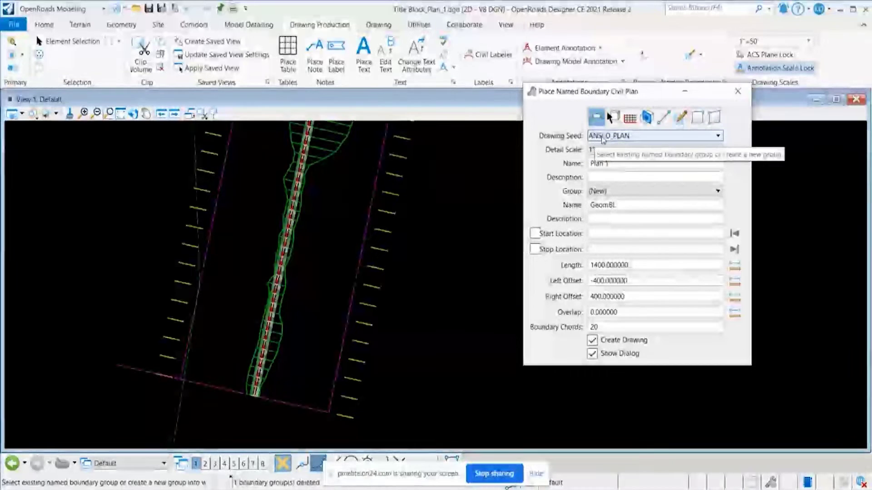
click(597, 117)
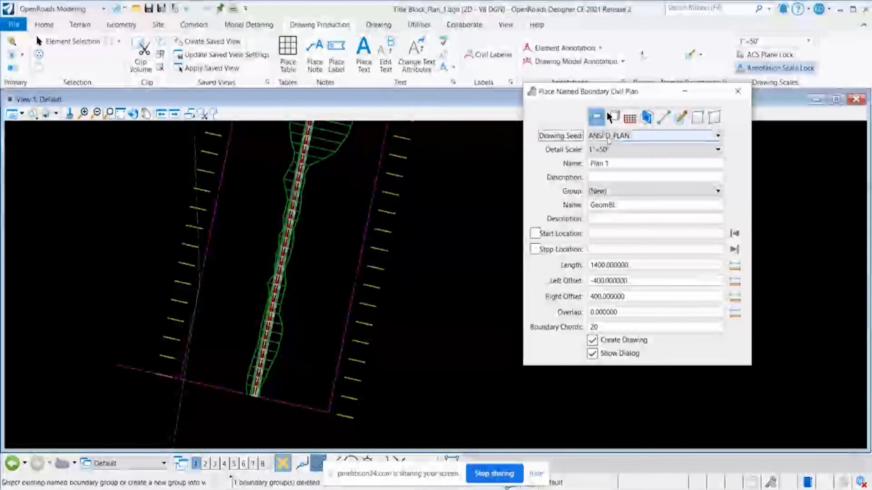
click(610, 139)
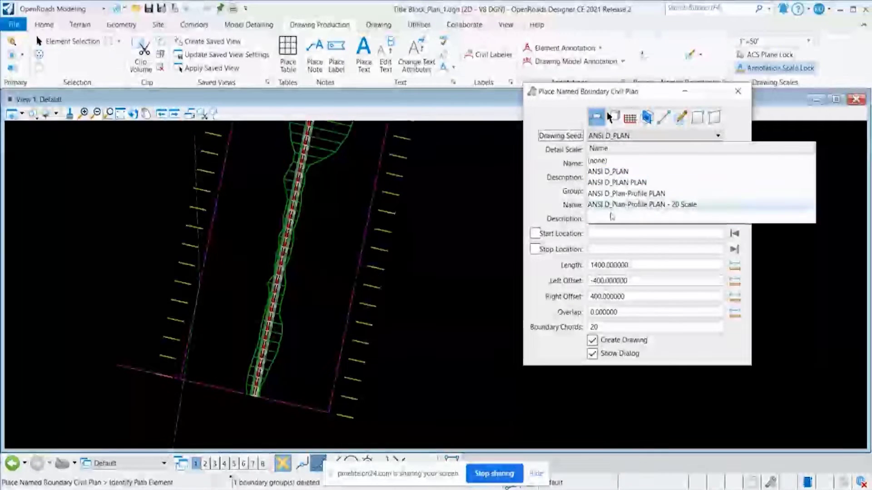
click(613, 175)
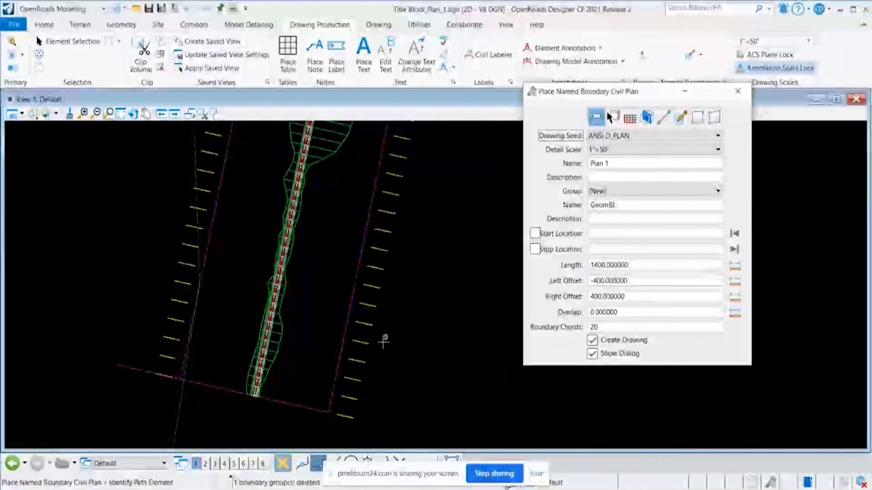
scroll(259, 355, up, 3)
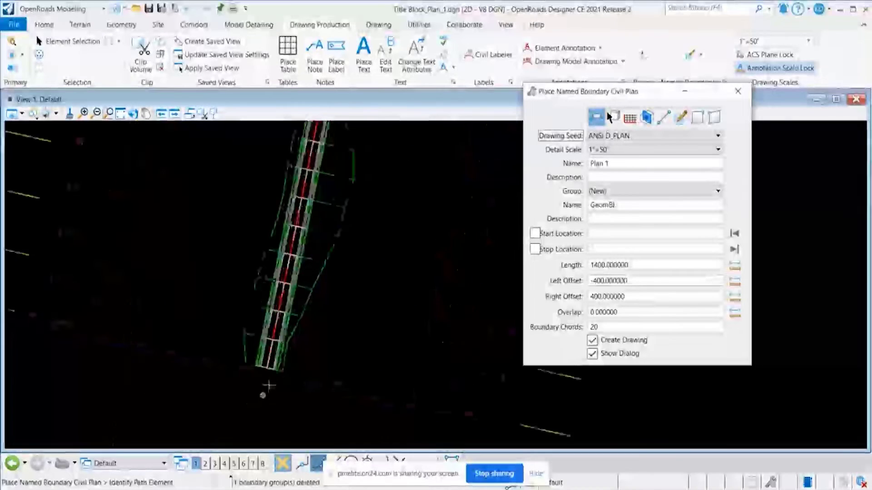
scroll(272, 320, up, 2)
- Place the boundary on the road alignment from station 0.00 to about 1298.11
click(276, 303)
scroll(276, 303, down, 1)
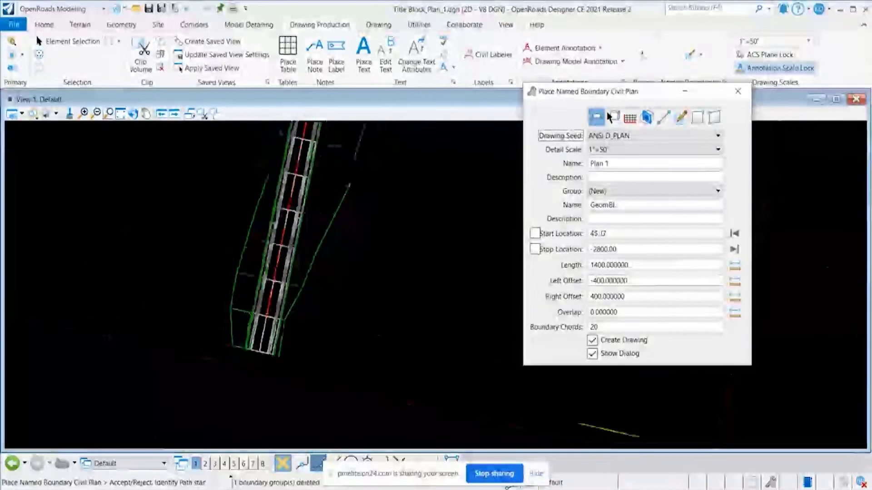
scroll(259, 334, down, 1)
scroll(293, 330, down, 1)
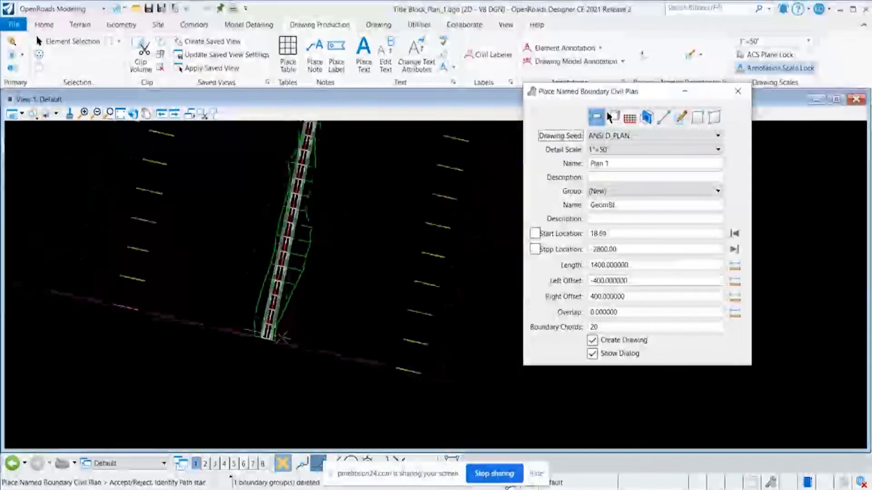
scroll(276, 348, up, 1)
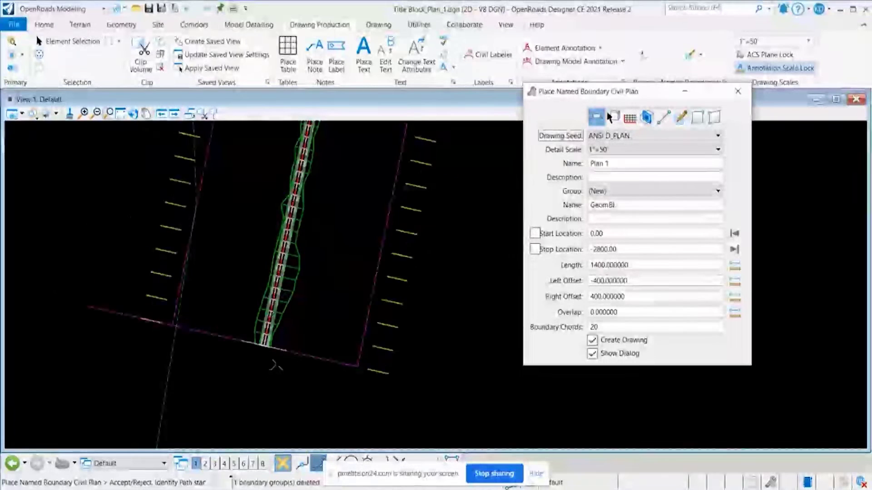
scroll(276, 344, up, 1)
scroll(285, 339, up, 1)
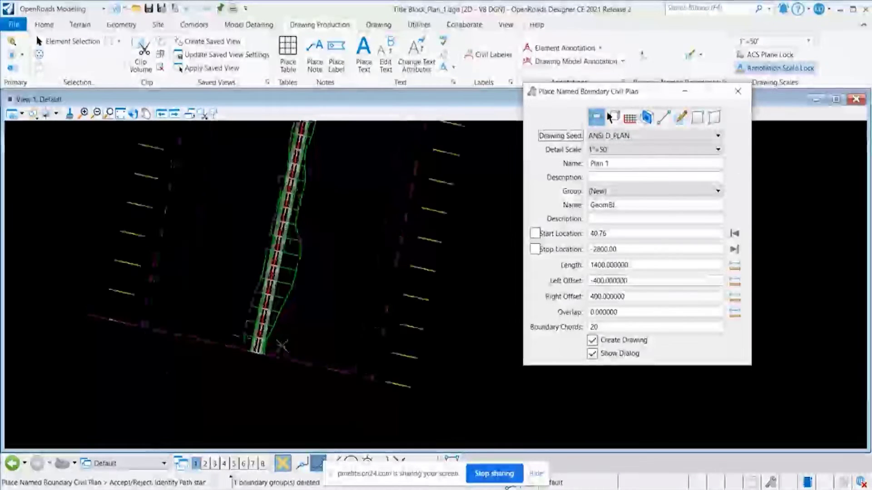
click(273, 365)
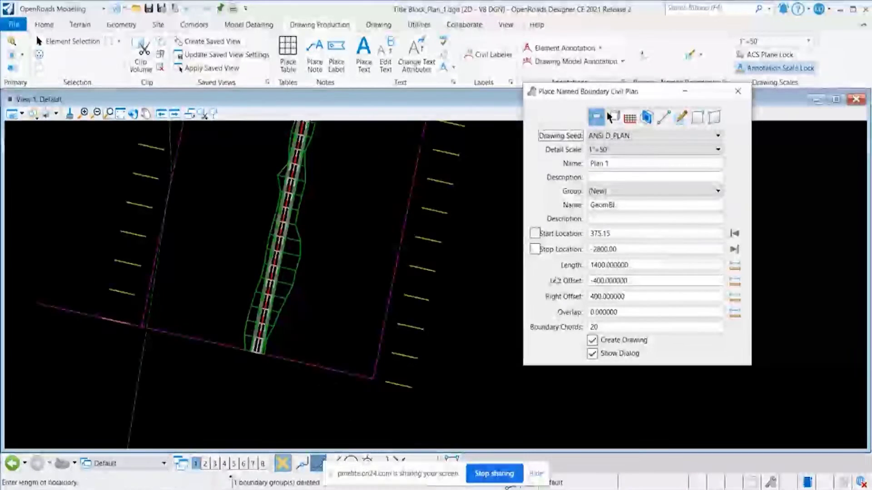
click(608, 117)
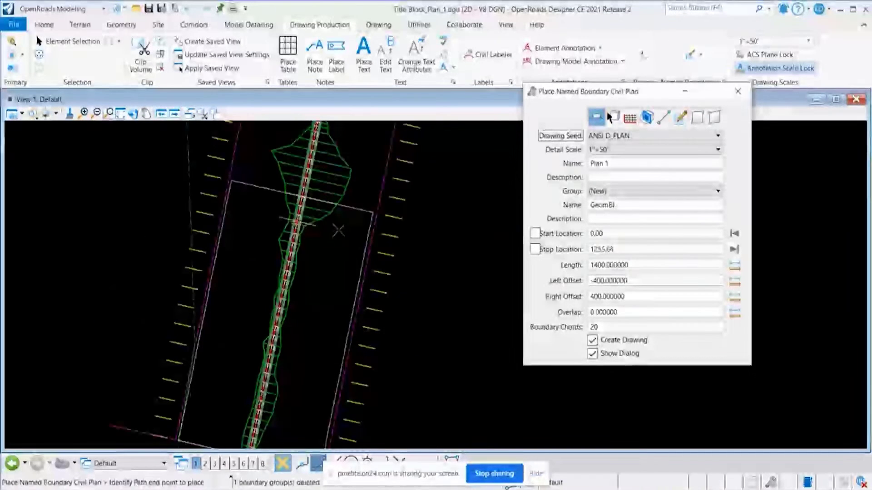
click(344, 225)
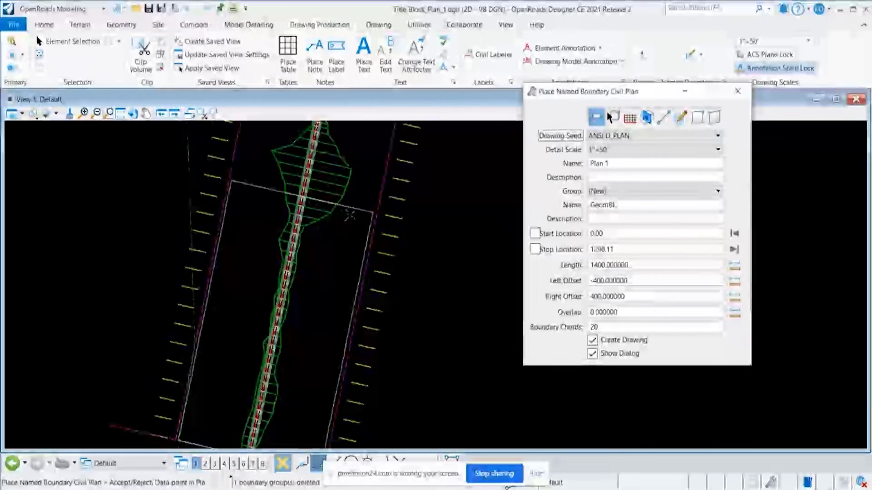
- Accept the boundary and create the GeomBL - Plan 1-1 drawing and sheet
click(345, 222)
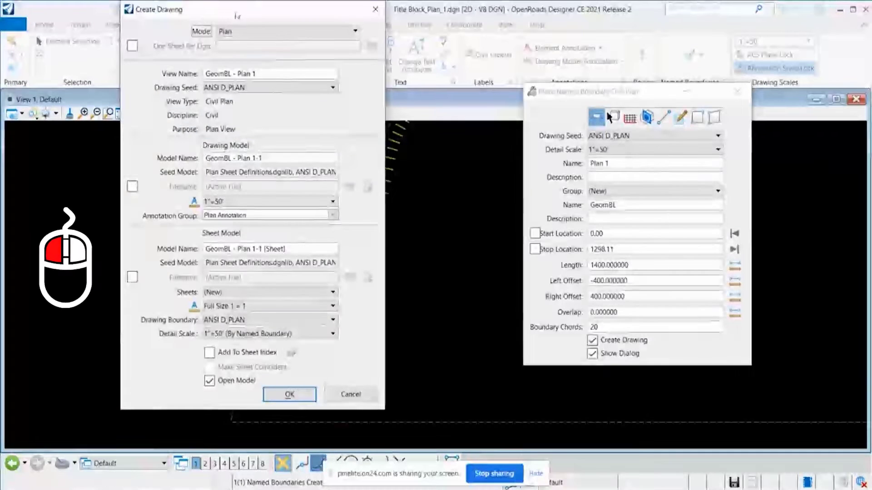
drag(236, 7, 202, 8)
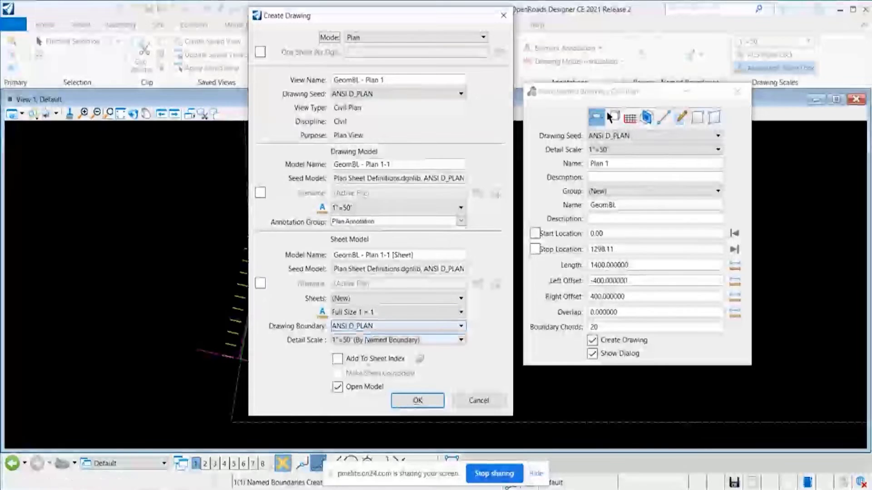
click(414, 401)
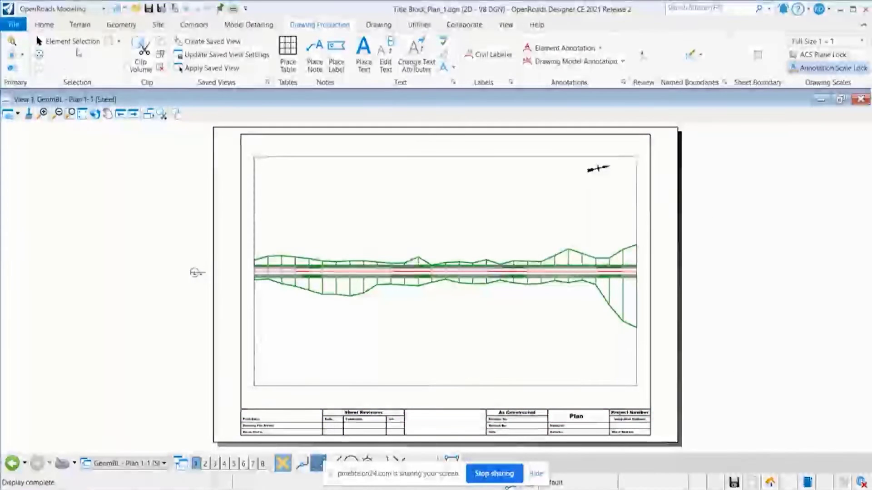
- Dismiss Element Selection and switch to the Plan Sheet Definitions.dgnlib window
key(Escape)
click(737, 101)
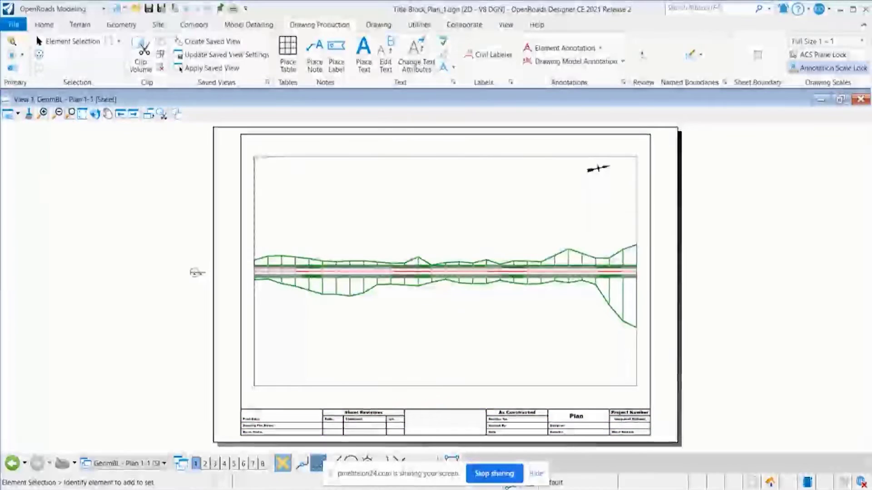
click(172, 457)
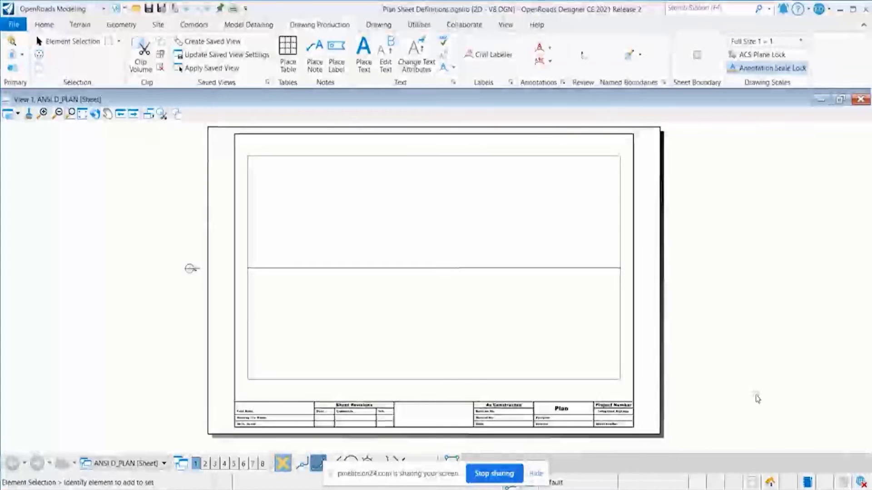
- Delete the existing ANSI D_PLAN sheet border and title block
click(460, 433)
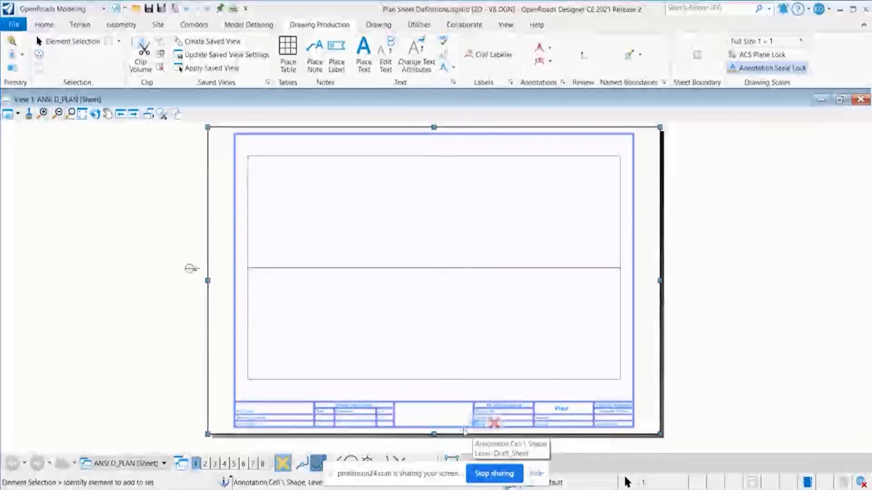
click(493, 423)
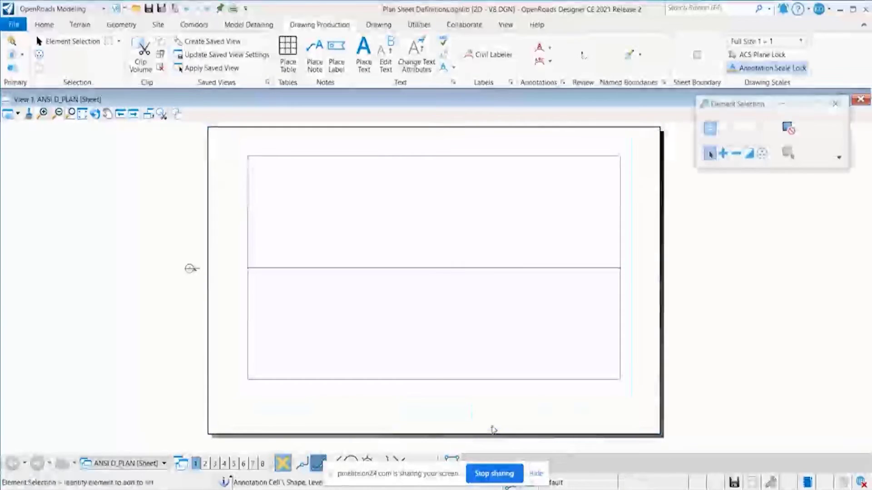
click(836, 106)
- Open the References list and start attaching a new reference
click(23, 54)
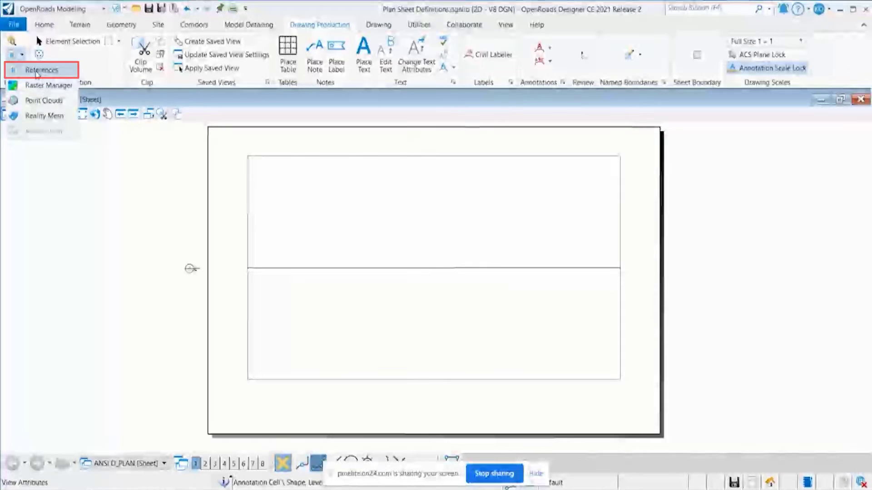
click(37, 70)
click(18, 128)
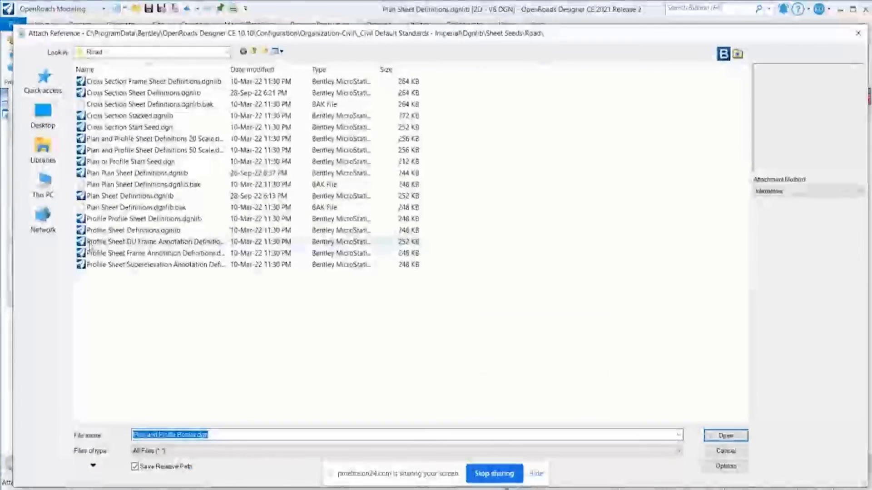
- Go to the Sheet Borders folder via its copied path and select Plan and Profile Border.dgn
click(277, 453)
click(371, 93)
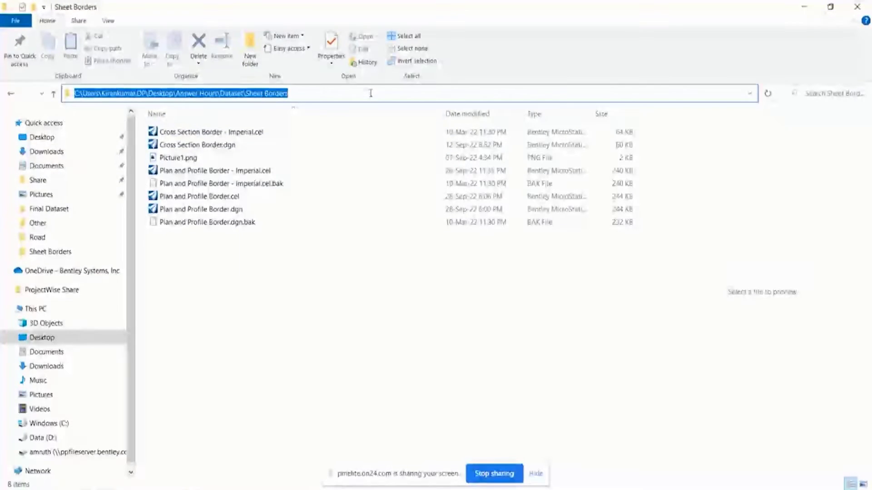
key(ctrl+c)
key(alt+Tab)
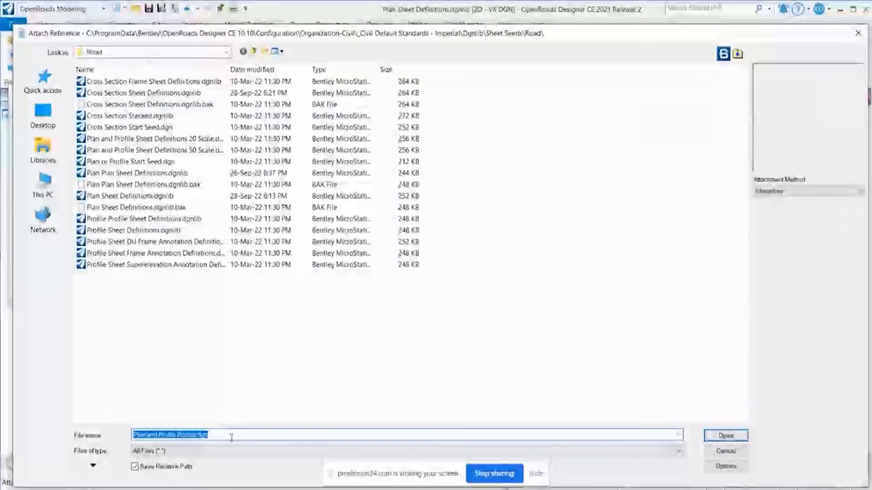
key(ctrl+v)
key(Return)
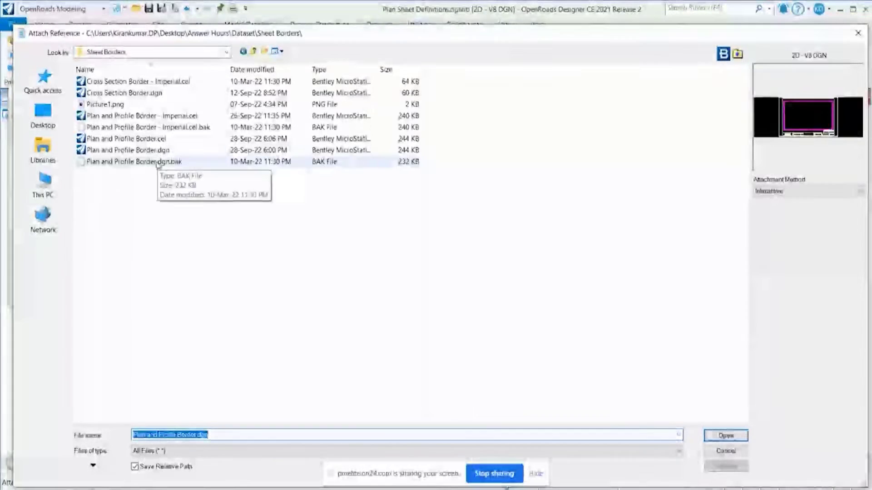
click(101, 151)
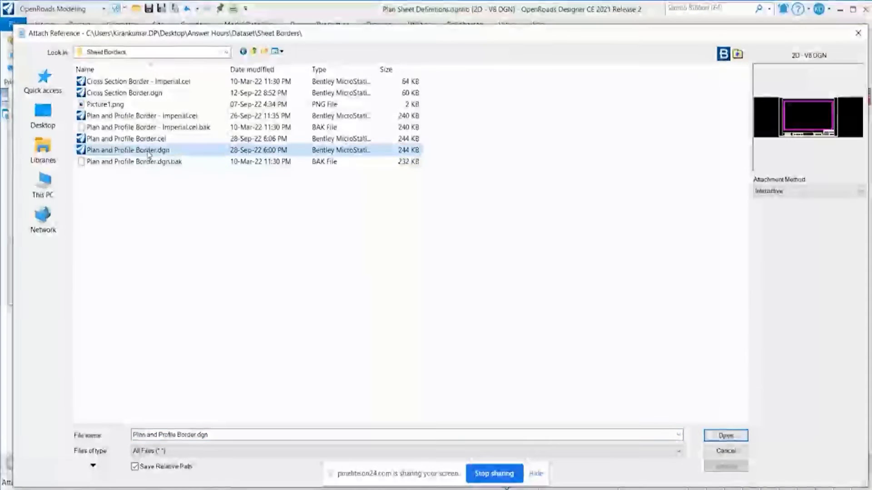
- Confirm Plan and Profile Border.dgn and open its model list to choose ANSI D - Plan
click(722, 438)
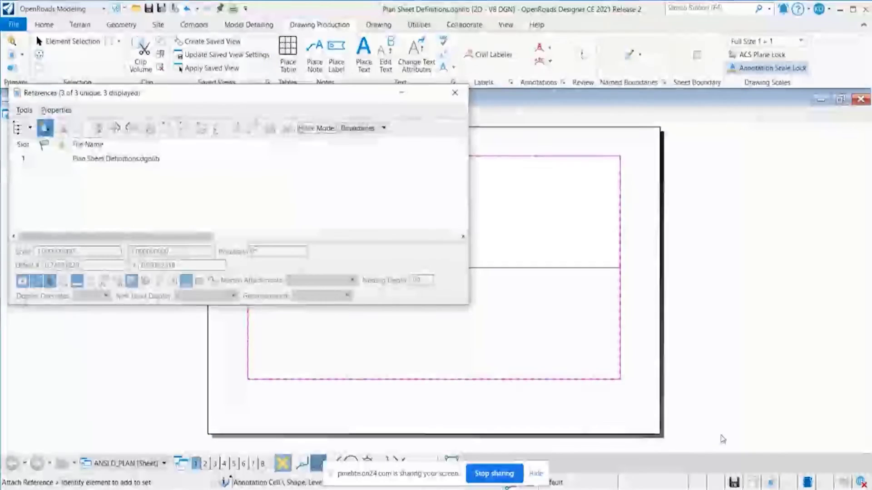
click(570, 63)
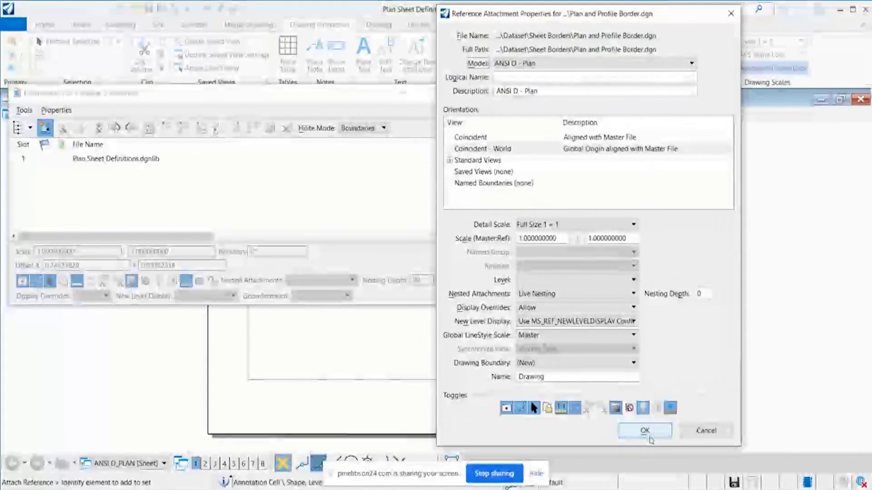
- Attach the ANSI D - Plan border, close References, and zoom in on the New Title Block
click(644, 430)
click(451, 100)
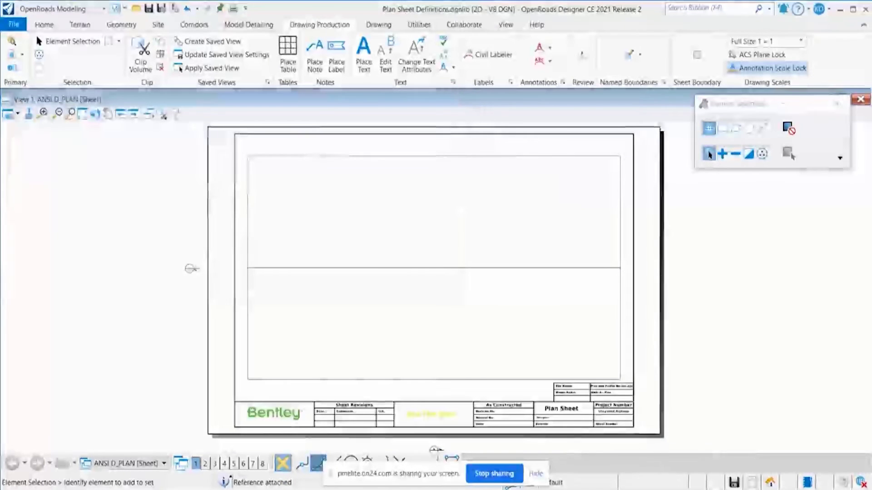
scroll(311, 253, down, 2)
scroll(312, 253, up, 3)
scroll(396, 363, up, 1)
scroll(459, 375, down, 1)
scroll(402, 379, up, 1)
scroll(408, 384, up, 1)
scroll(213, 350, up, 1)
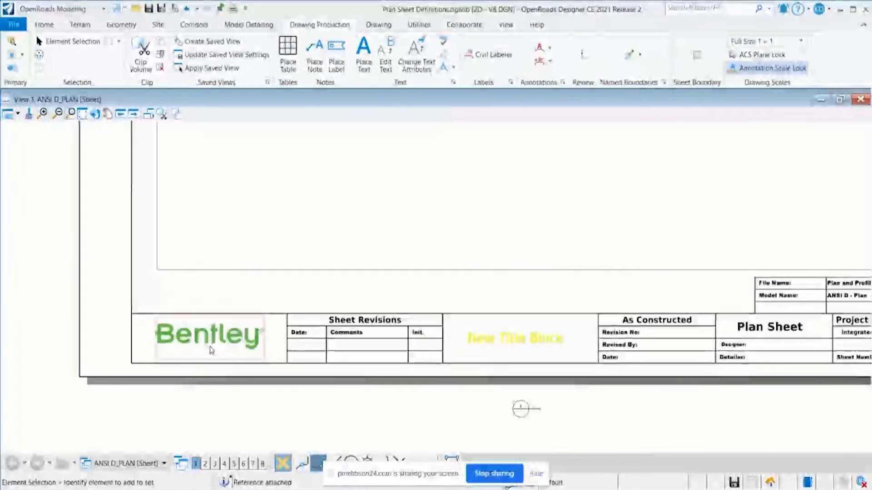
scroll(194, 370, down, 1)
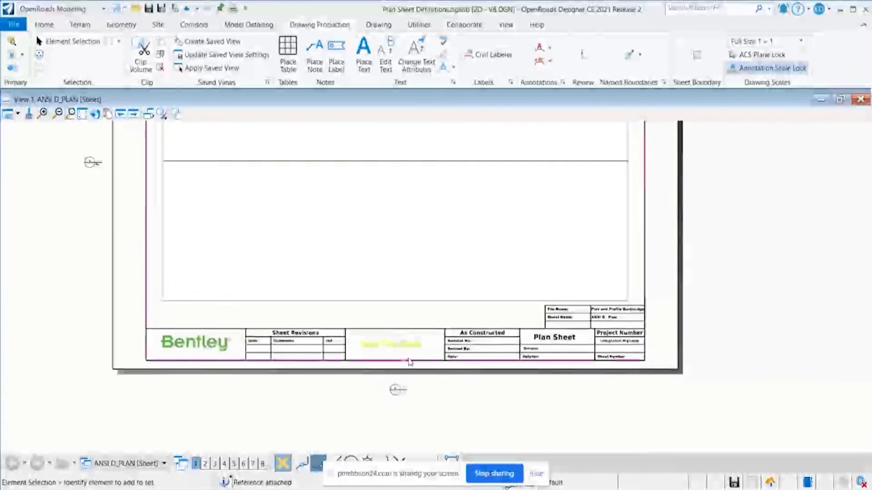
scroll(726, 308, up, 1)
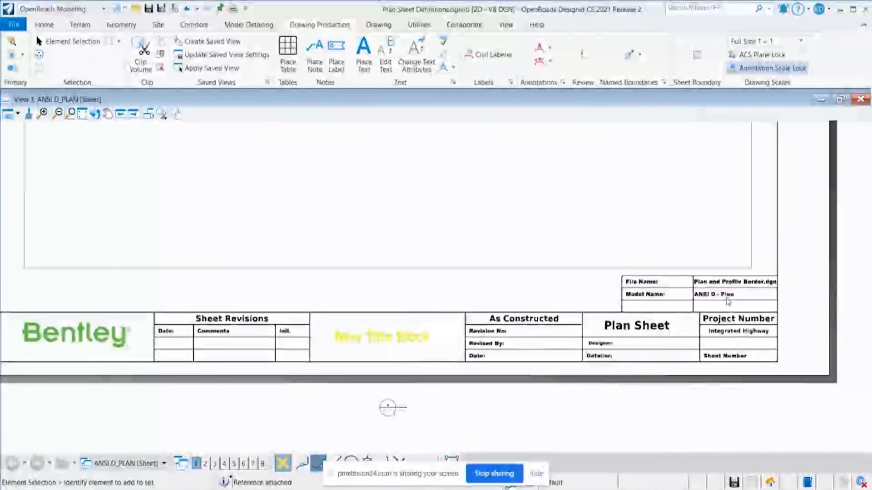
scroll(717, 300, down, 1)
scroll(530, 335, up, 1)
scroll(453, 334, down, 1)
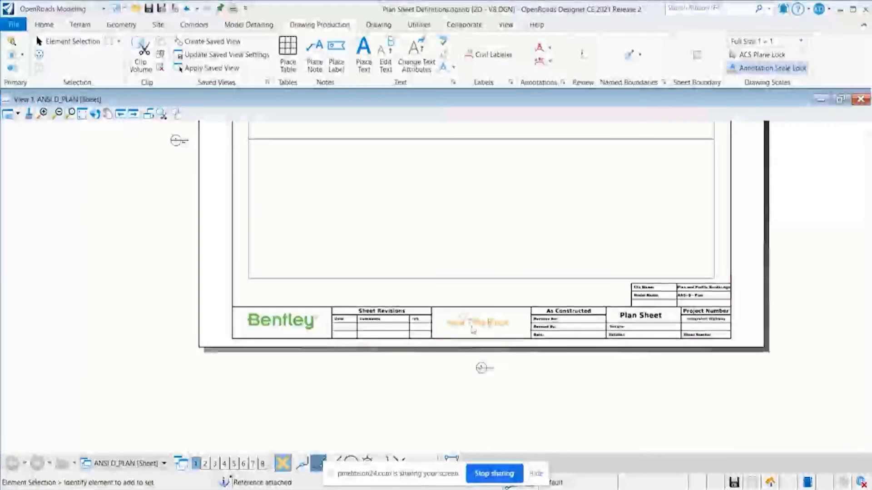
scroll(531, 377, up, 1)
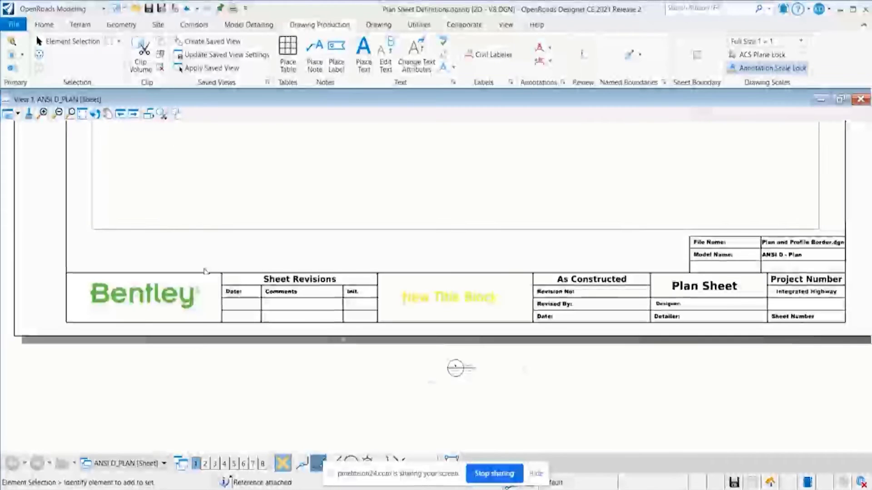
click(82, 115)
click(68, 41)
scroll(443, 438, up, 1)
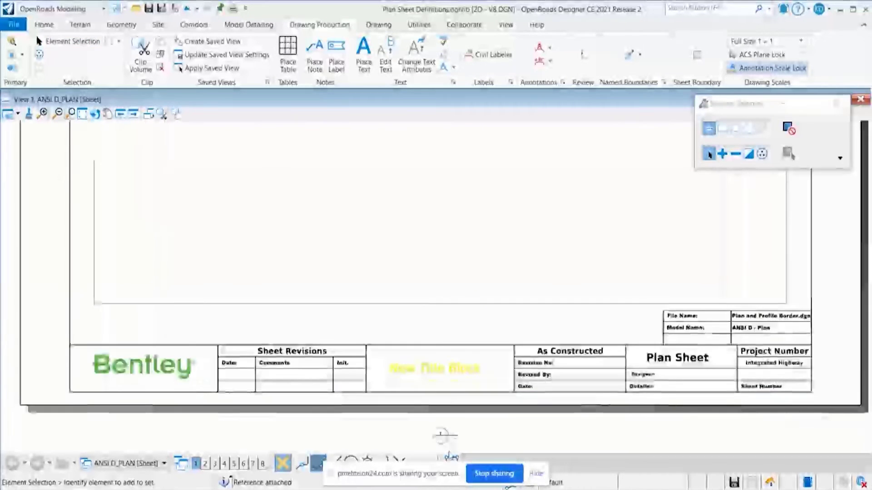
scroll(447, 364, up, 1)
scroll(447, 363, down, 1)
scroll(454, 379, up, 1)
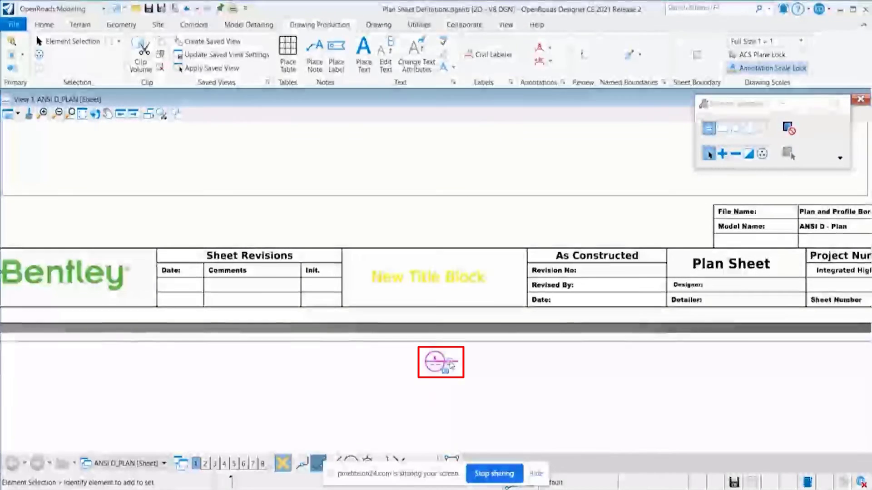
- Delete the drawing boundary while keeping its border reference, then fit the full sheet
click(450, 365)
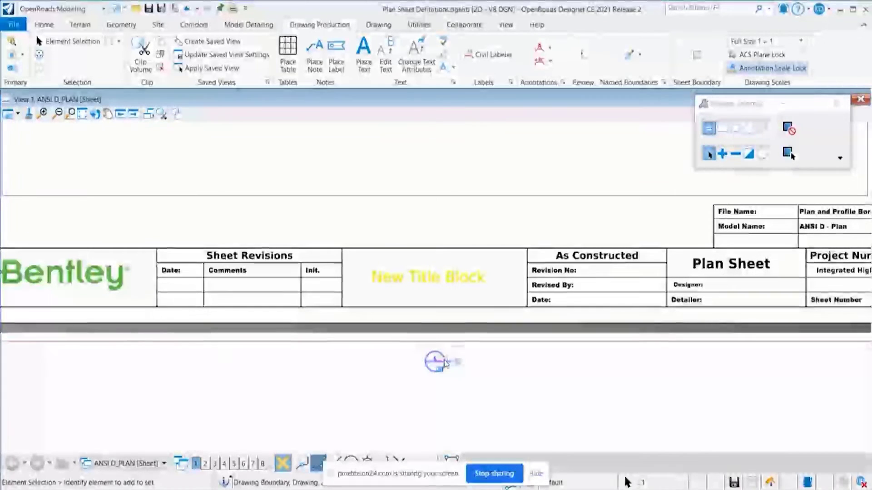
click(475, 354)
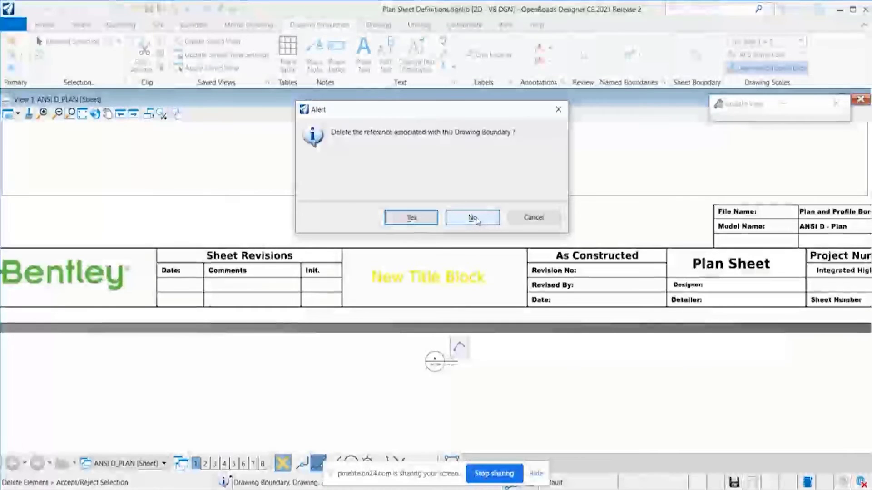
click(474, 220)
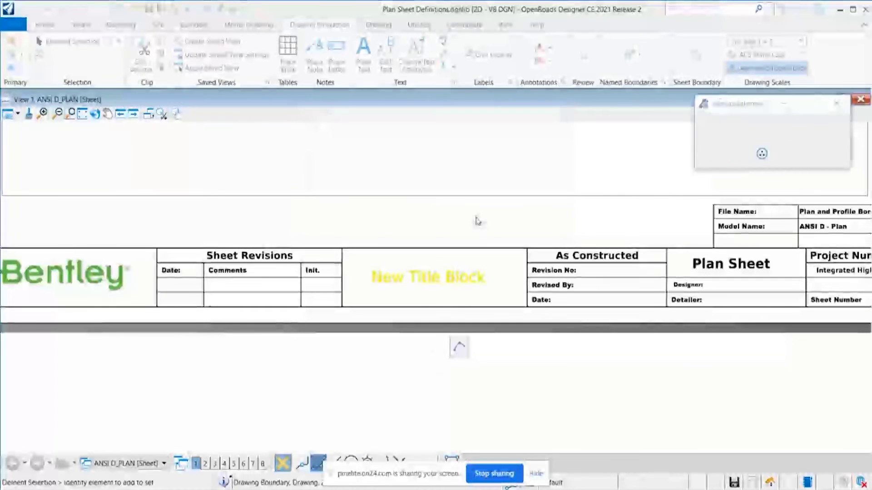
click(82, 114)
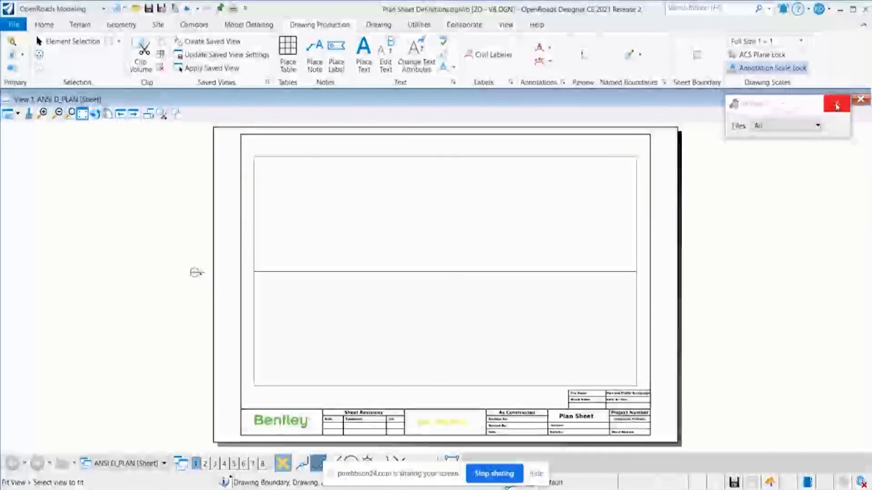
click(836, 105)
- Switch to the Title Block_Plan_1 drawing's Default design model
click(590, 218)
mouse_move(808, 482)
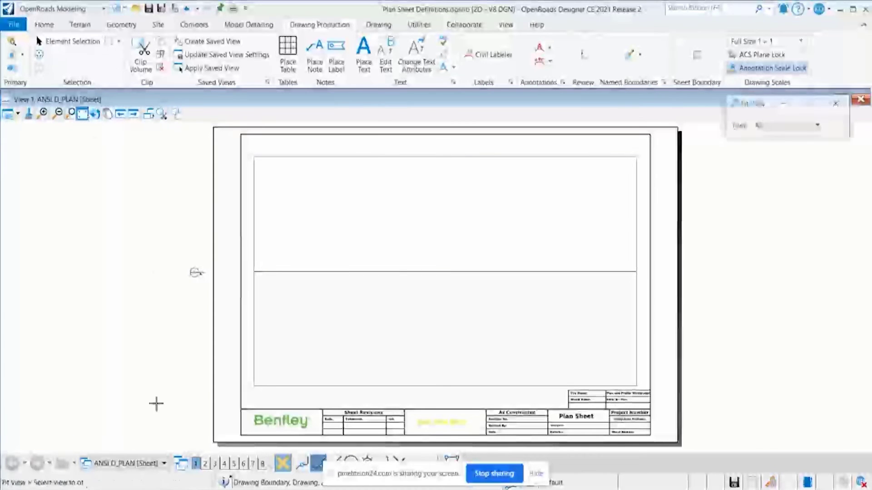
click(271, 430)
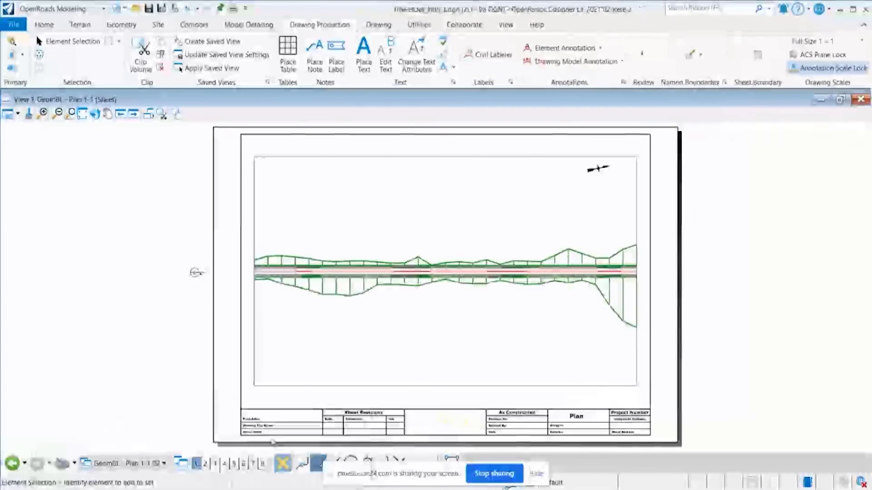
click(164, 463)
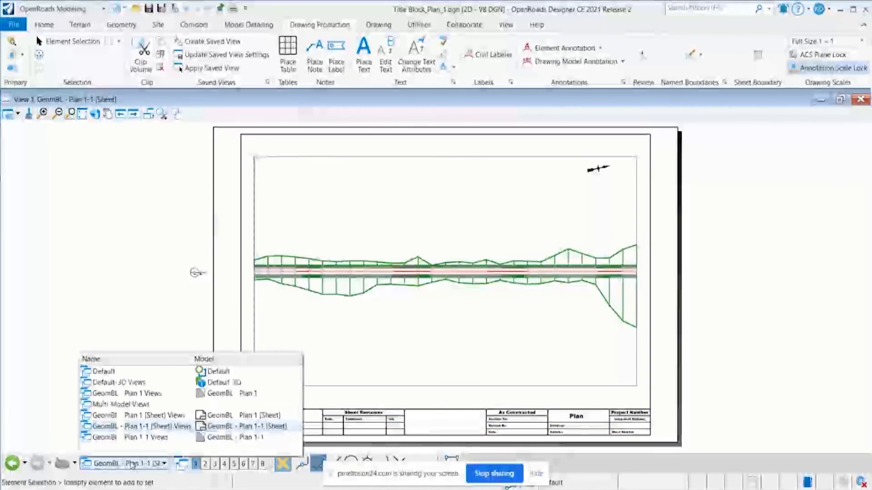
click(125, 378)
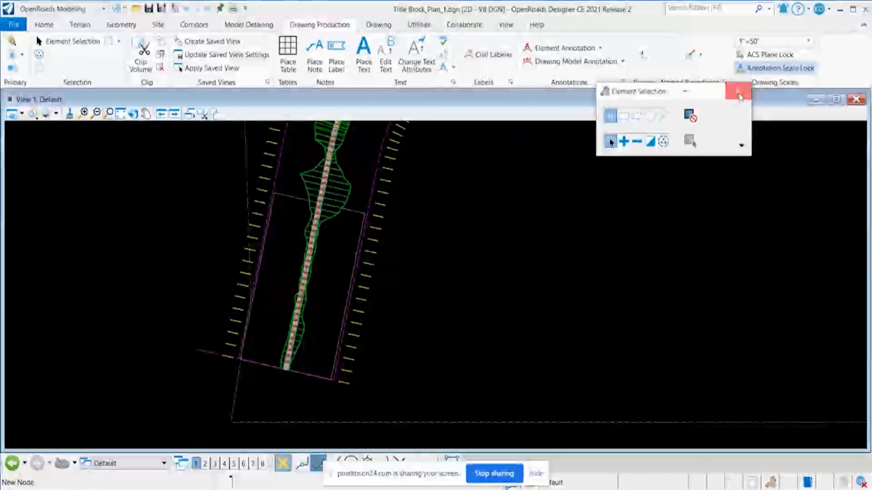
click(736, 90)
- Rerun the rd= reload key-in from history and bring up the model list
click(44, 25)
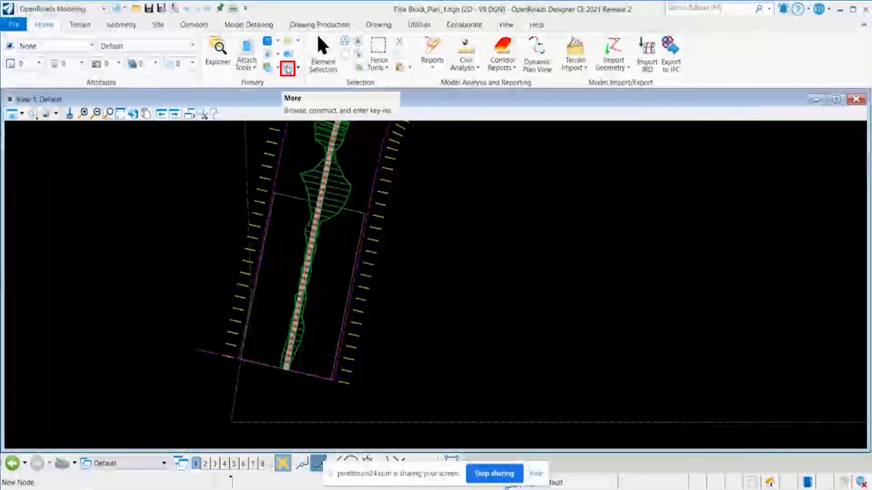
click(287, 70)
double_click(104, 303)
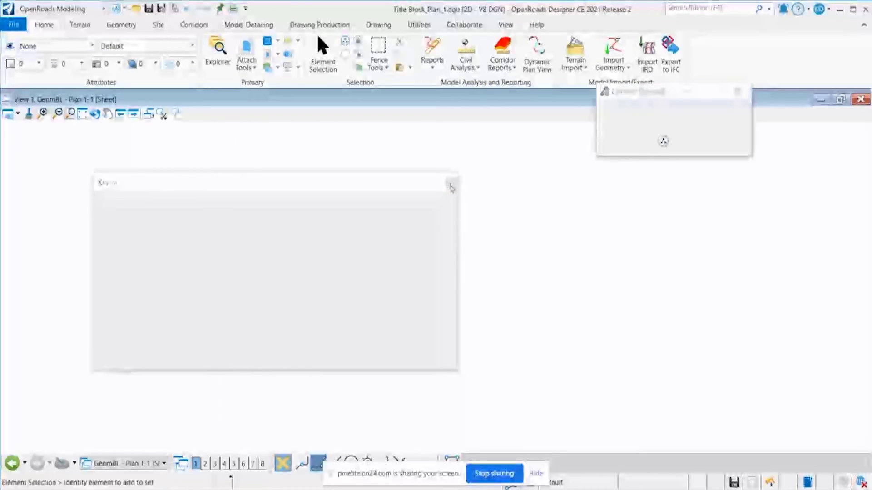
click(164, 463)
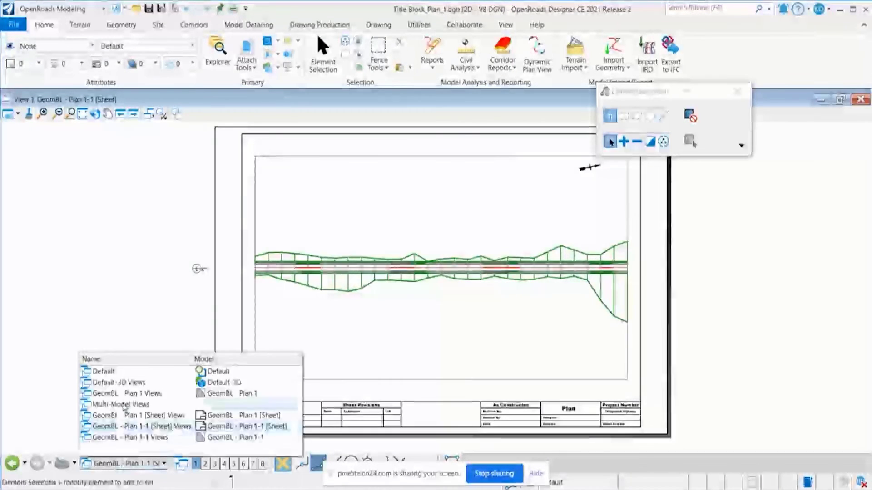
- Switch to the Default model and open a widened Named Boundaries manager
click(103, 372)
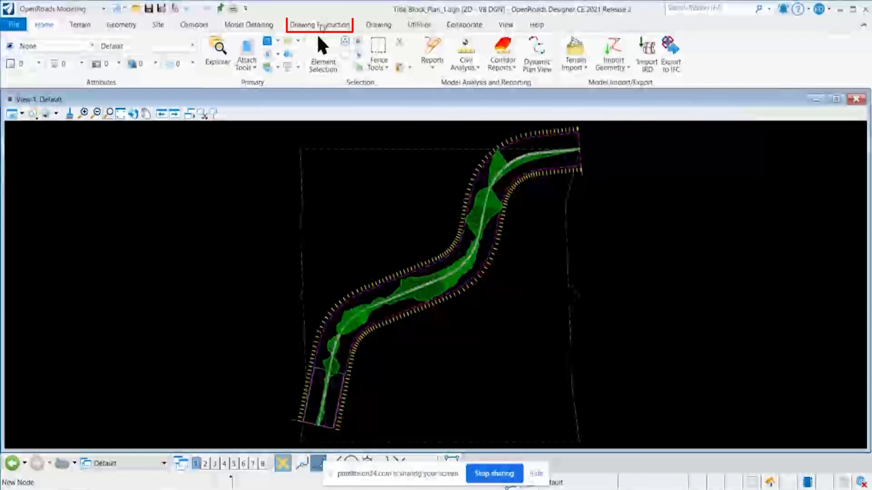
click(319, 24)
click(728, 83)
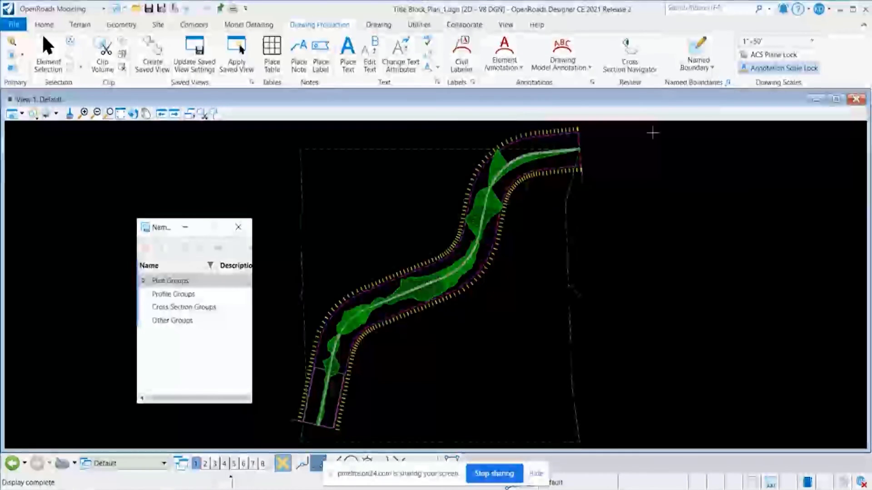
drag(163, 229, 142, 187)
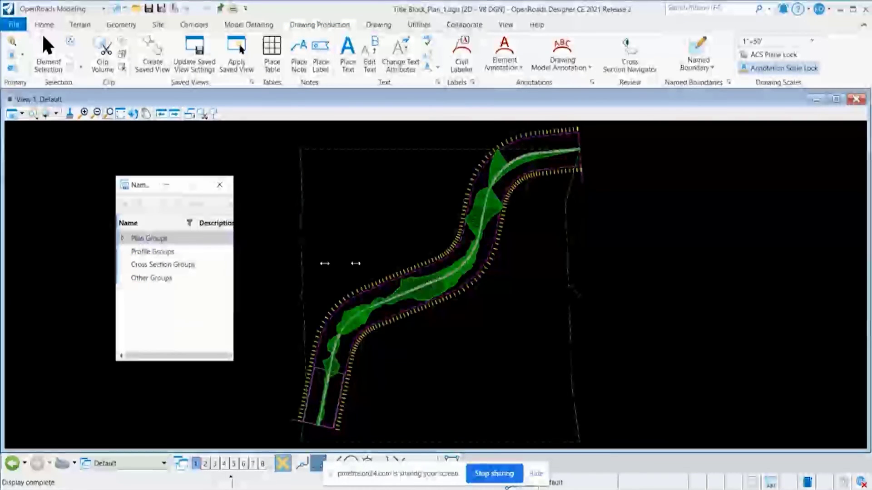
drag(232, 261, 440, 261)
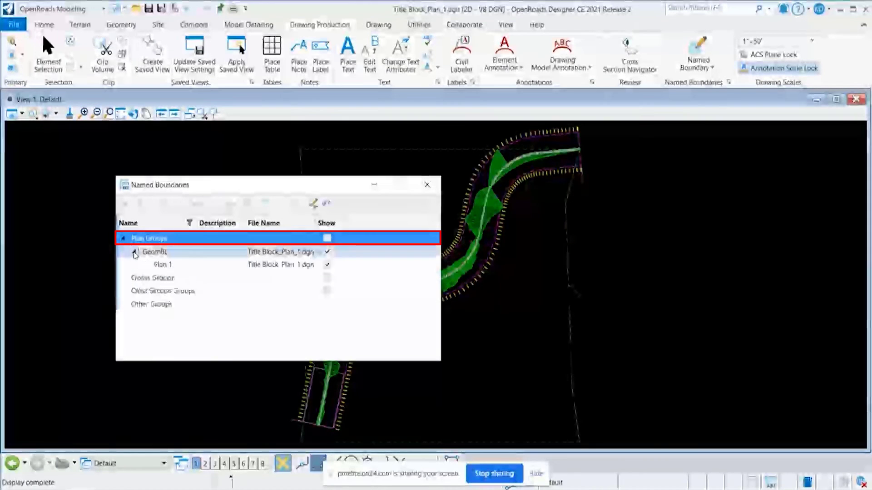
- Create a plan drawing from the Plan 1 boundary under Plan Groups > GeomBL
click(163, 264)
right_click(176, 269)
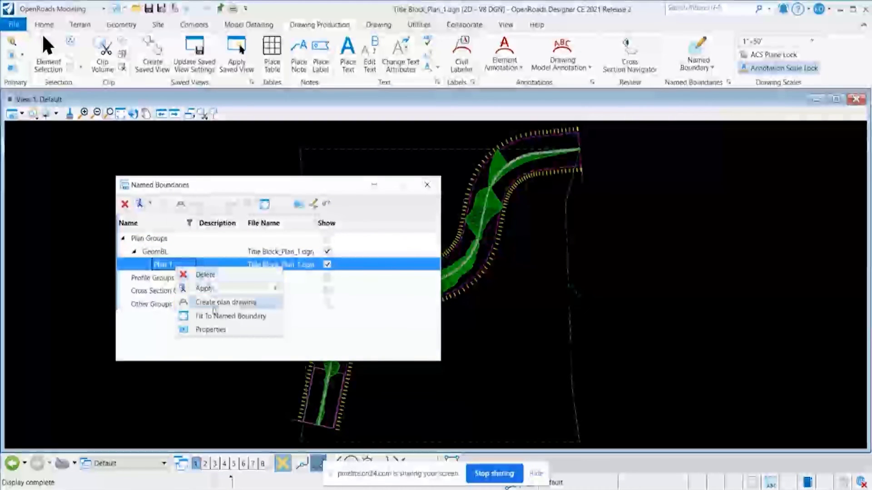
click(214, 315)
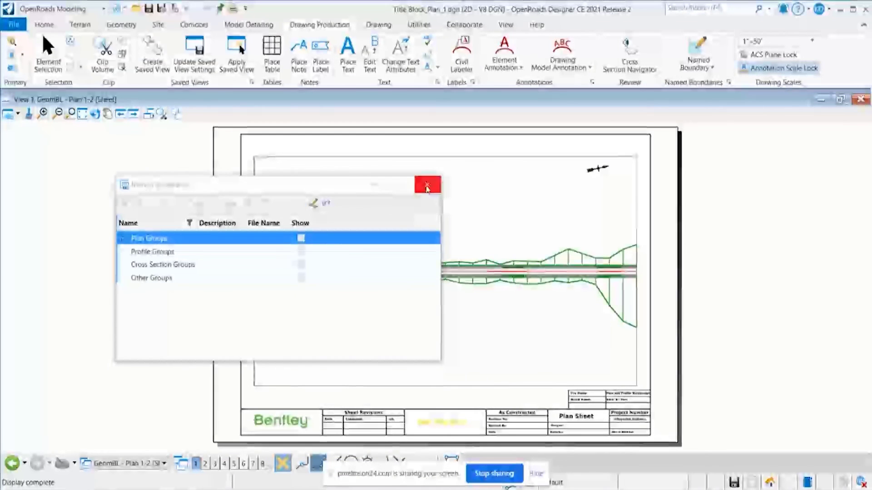
click(427, 185)
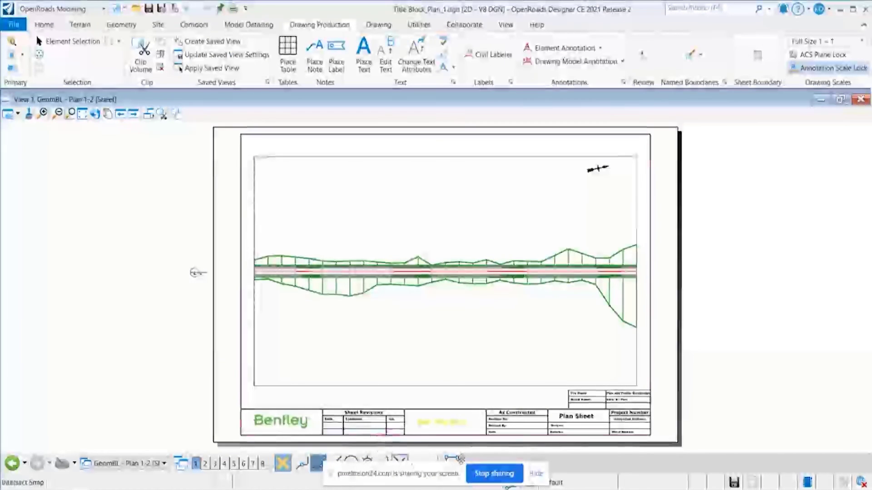
scroll(759, 307, up, 1)
scroll(570, 409, down, 2)
scroll(249, 380, up, 3)
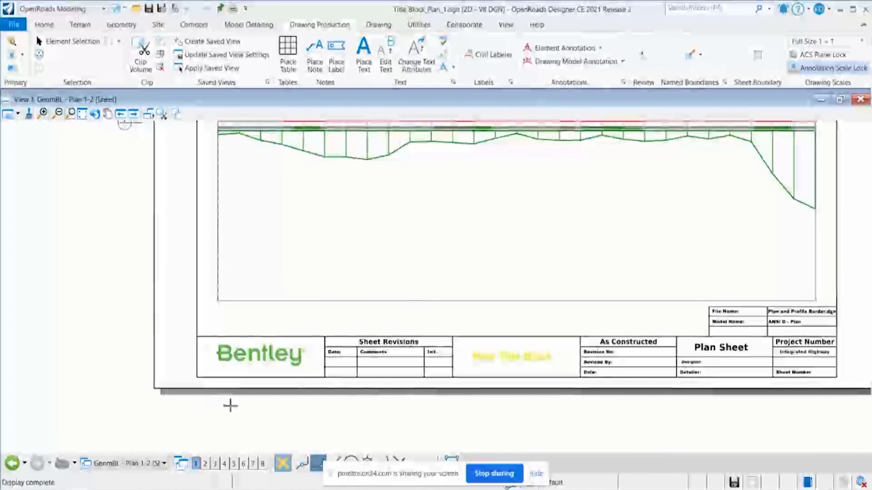
scroll(174, 379, down, 2)
scroll(190, 372, up, 2)
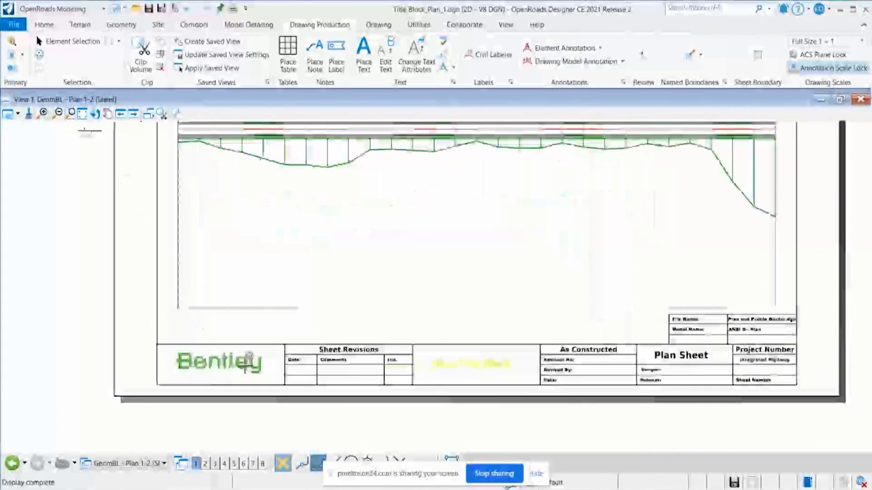
scroll(200, 369, down, 2)
scroll(599, 379, up, 2)
scroll(689, 246, up, 1)
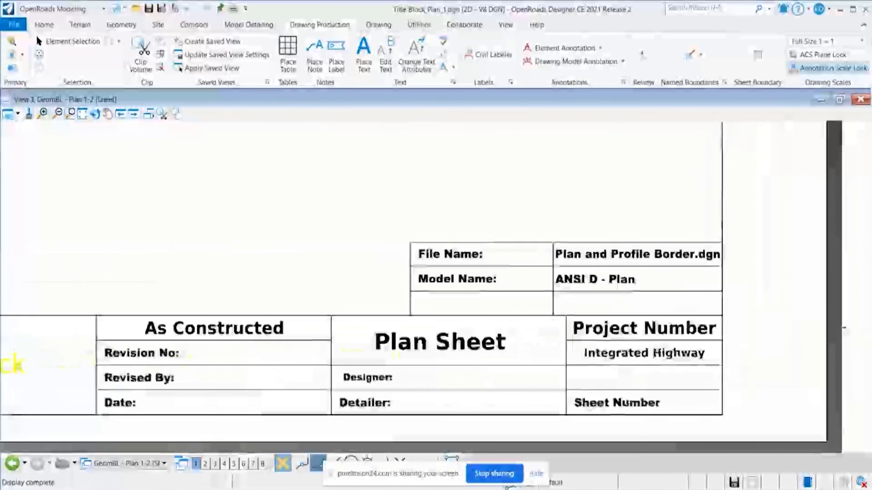
scroll(688, 246, up, 1)
scroll(688, 246, down, 1)
scroll(702, 255, down, 1)
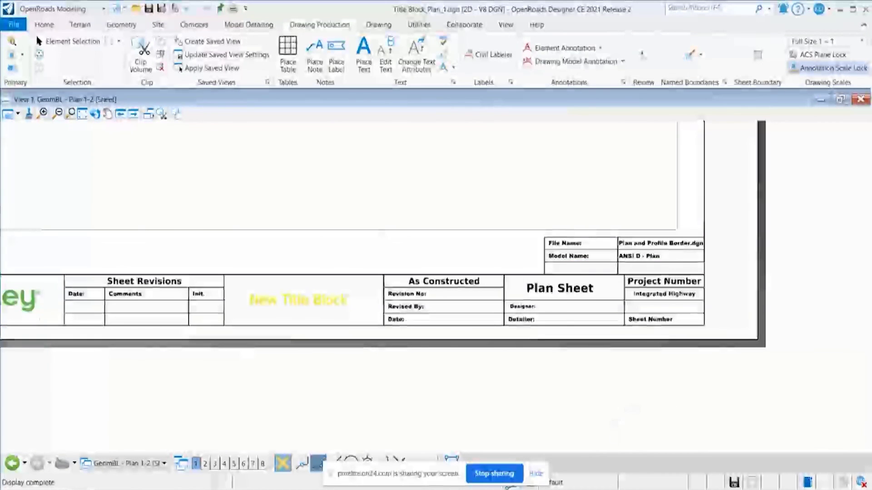
scroll(827, 444, down, 1)
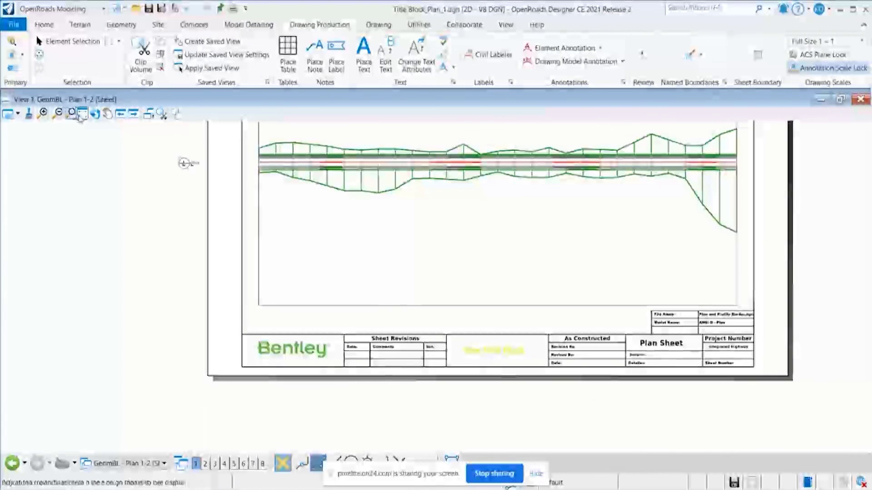
click(189, 163)
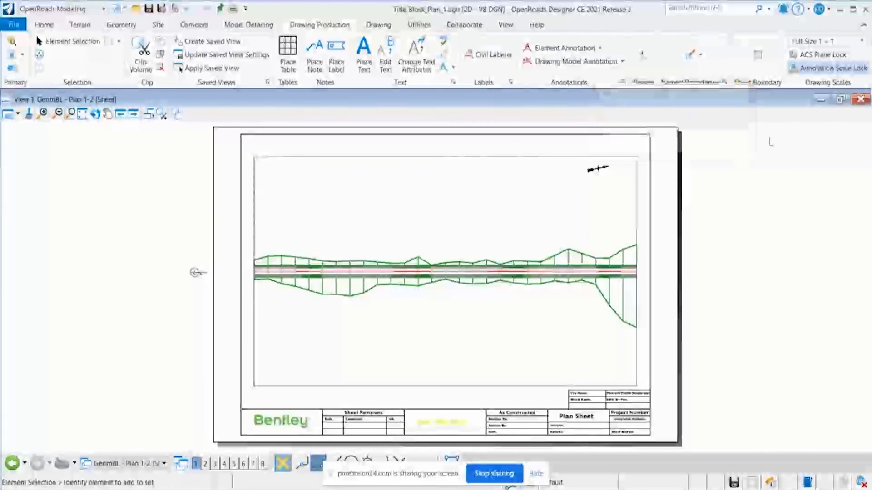